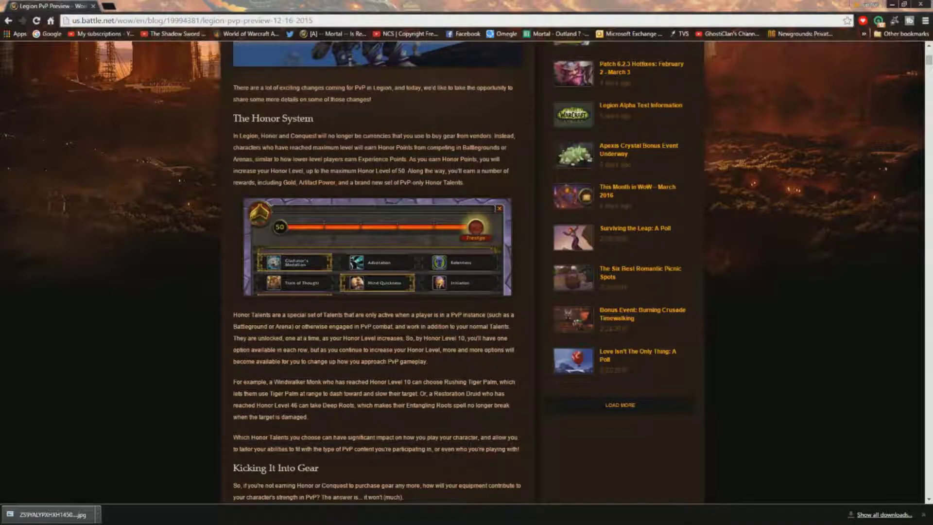
scroll(759, 277, "up", 2)
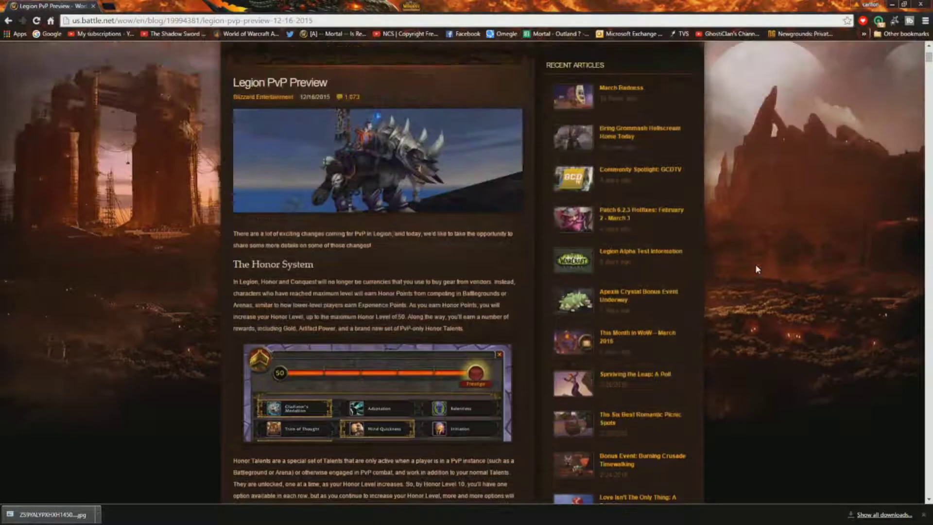
scroll(755, 269, "down", 1)
scroll(756, 269, "up", 1)
- Focus the Chrome window showing the Legion PvP Preview post
left_click(441, 276)
- Enlarge the Honor System PvP talents screenshot showing level 50 talents
left_click(378, 392)
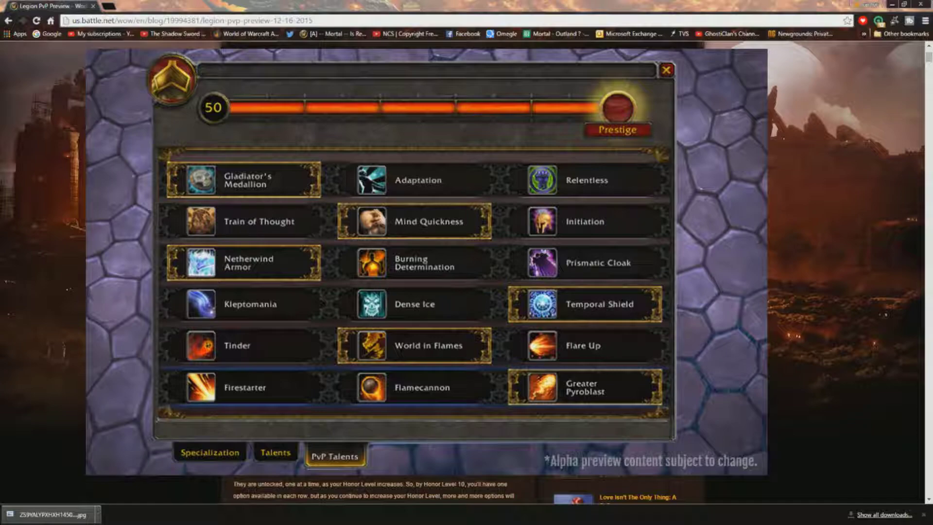
- Close the talents image and highlight the All For The Prestige rewards list
key("Escape")
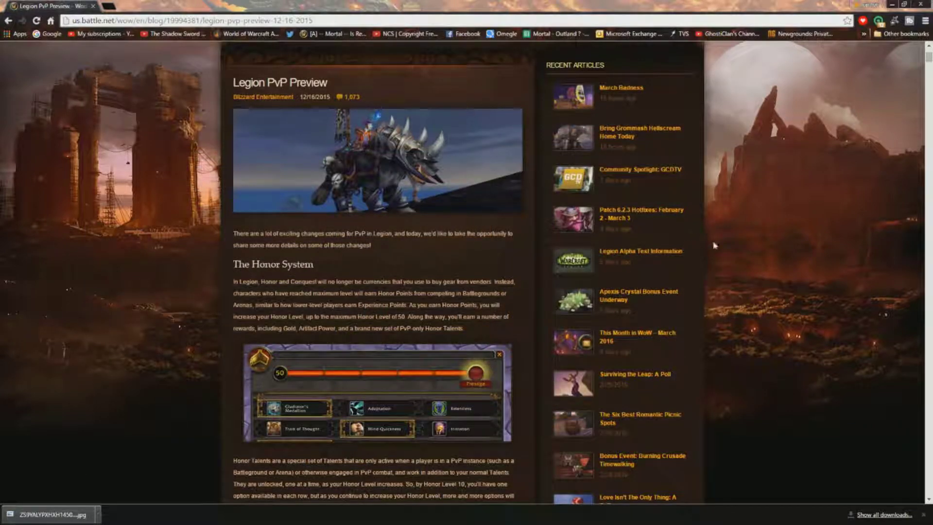
scroll(714, 246, "down", 2)
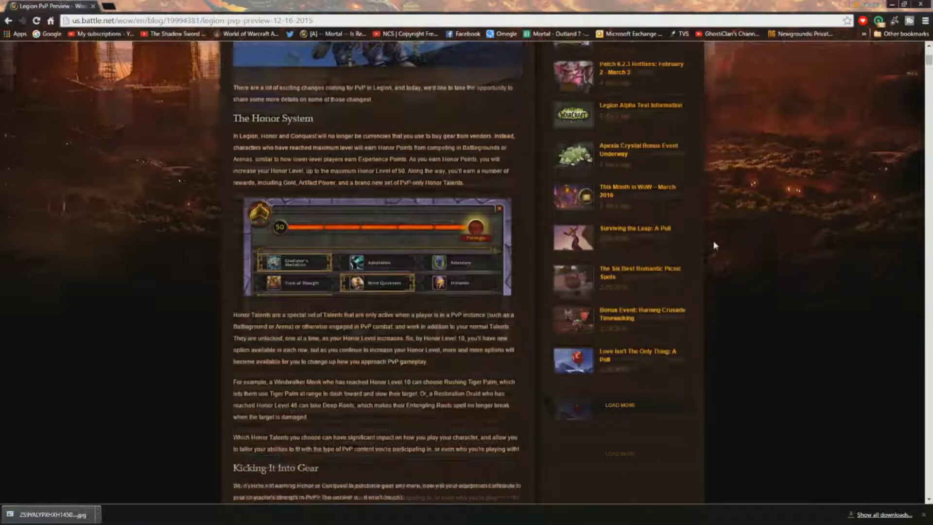
scroll(714, 245, "down", 1)
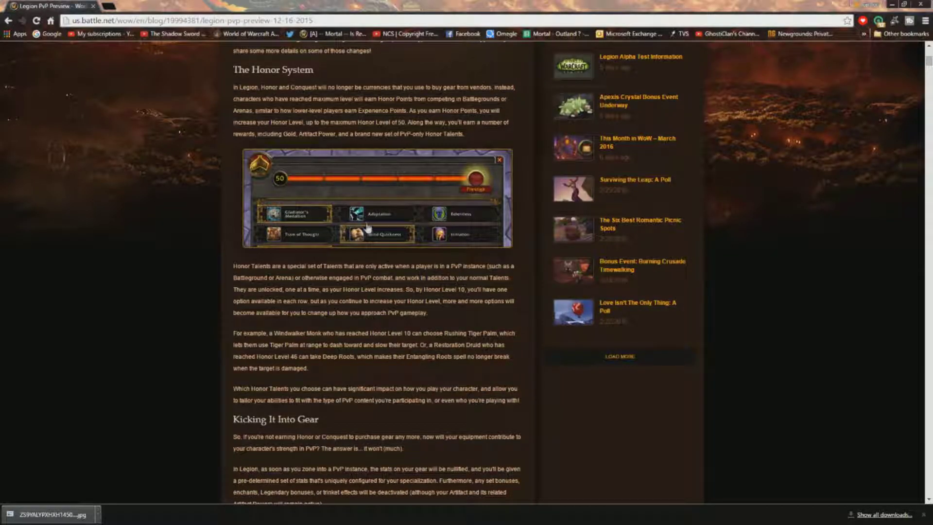
scroll(367, 227, "down", 4)
scroll(367, 227, "down", 3)
scroll(367, 228, "down", 1)
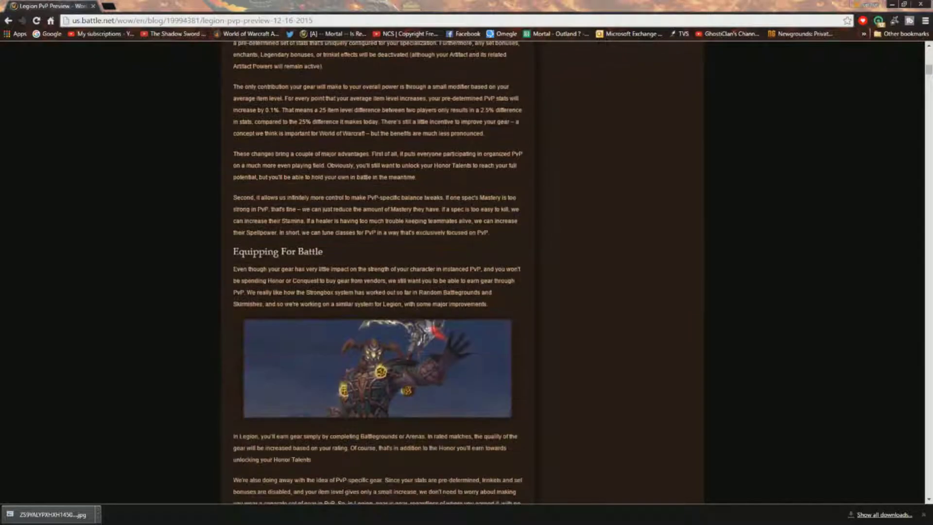
scroll(297, 228, "down", 1)
scroll(296, 228, "down", 2)
scroll(297, 228, "down", 1)
scroll(297, 228, "down", 2)
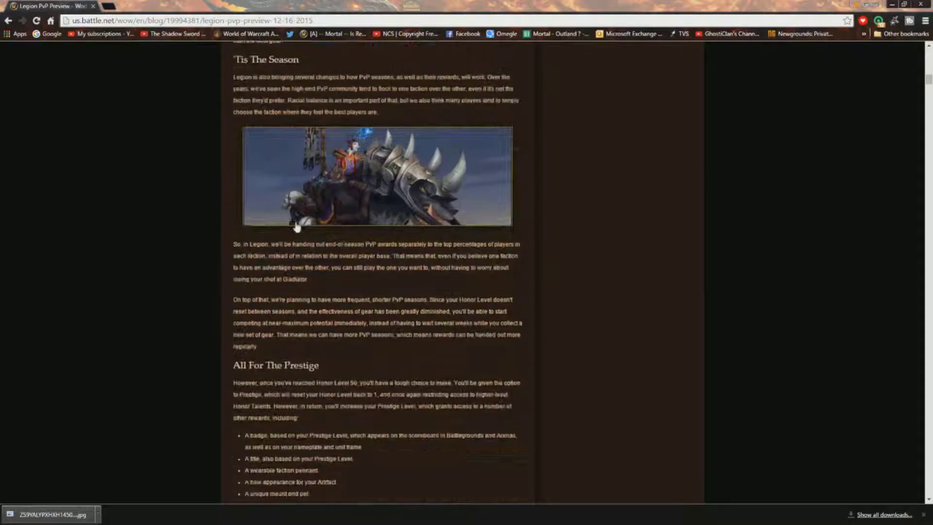
scroll(297, 228, "down", 1)
scroll(297, 228, "down", 2)
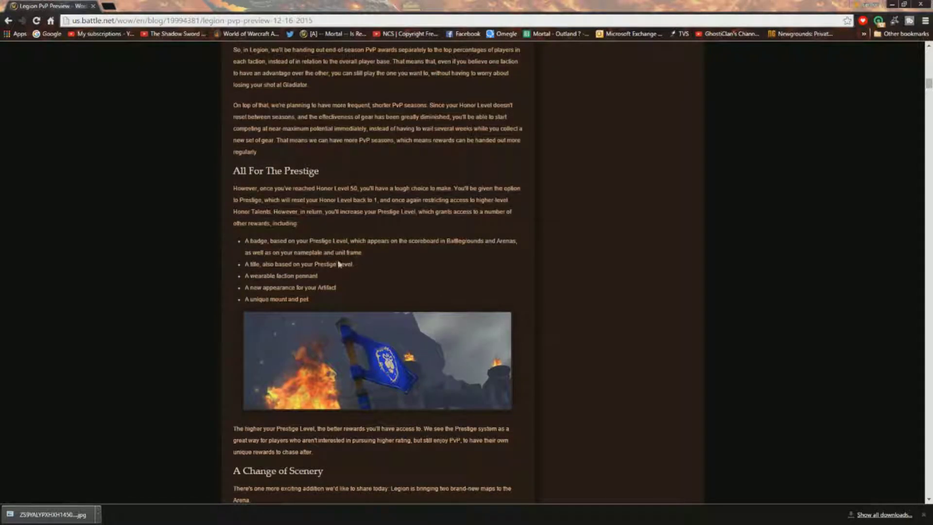
left_click_drag(310, 300, 237, 241)
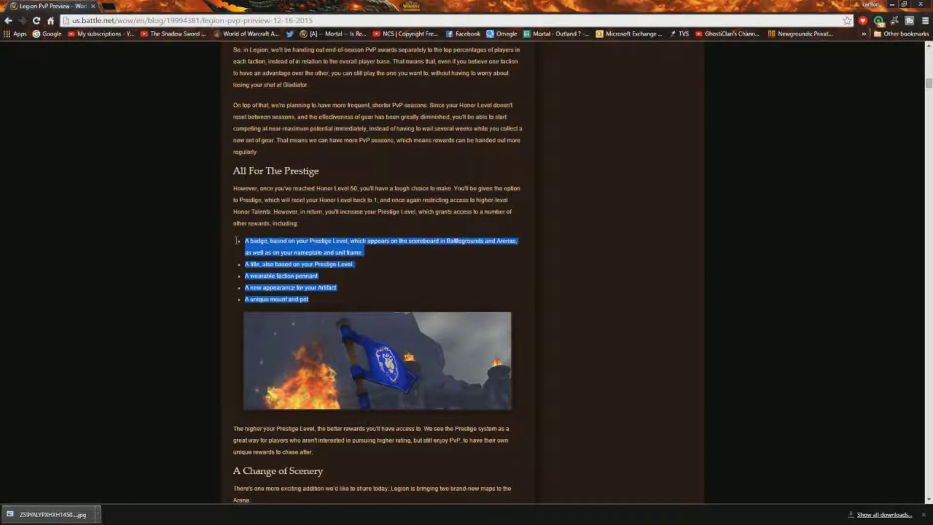
- Deselect the Prestige rewards list to clear its highlight
left_click(402, 267)
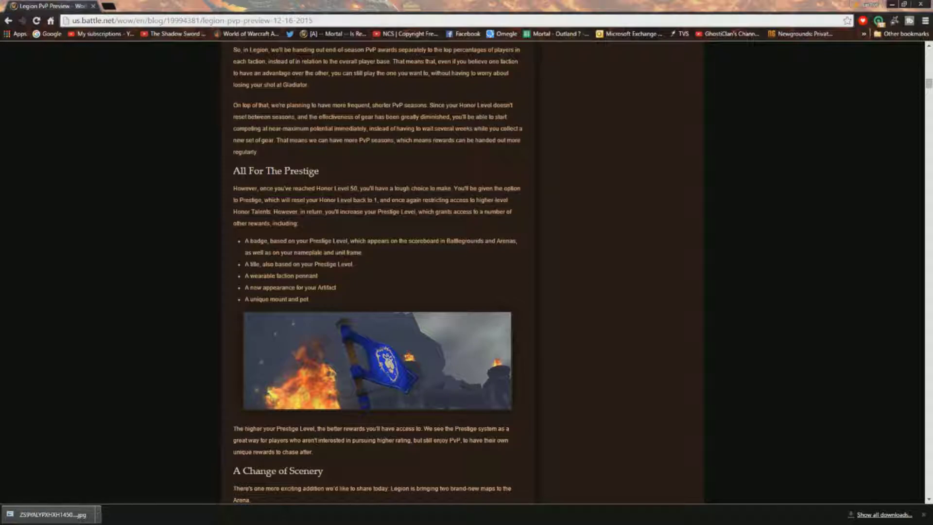
scroll(559, 394, "down", 3)
scroll(559, 354, "down", 1)
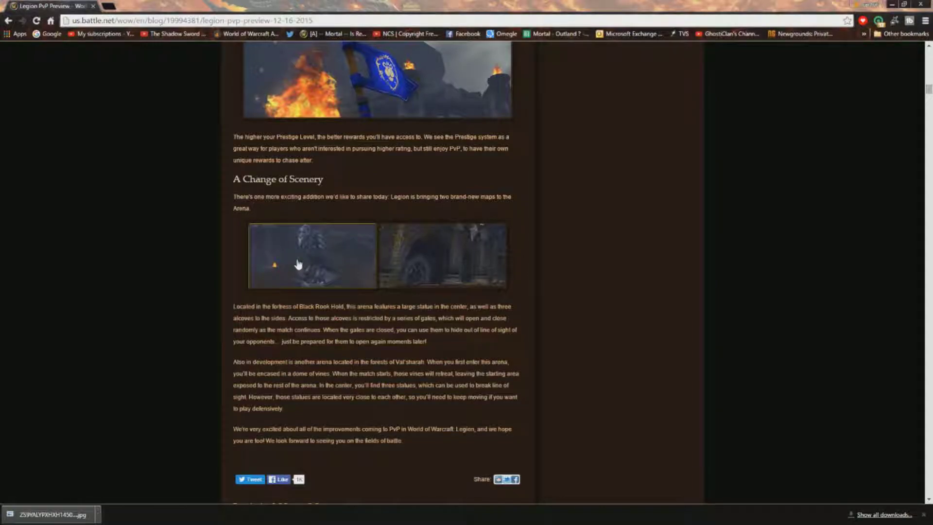
scroll(298, 264, "up", 3)
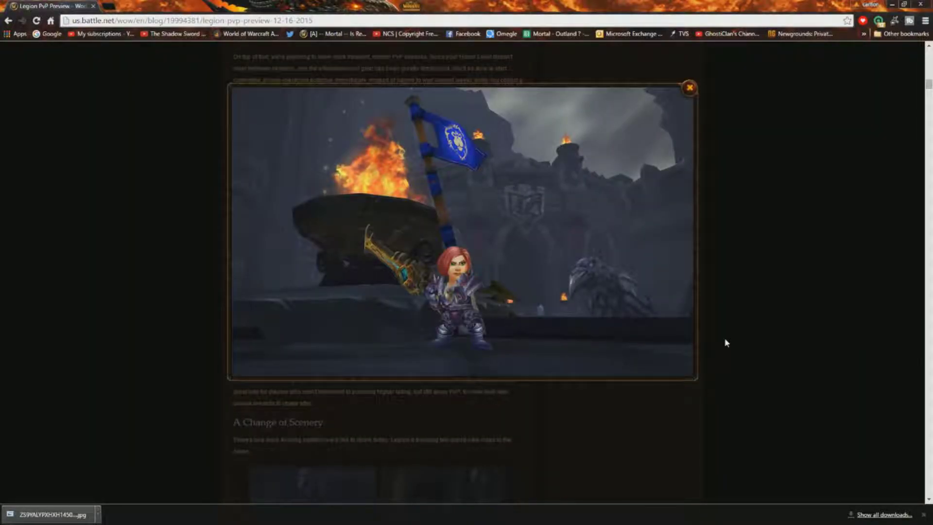
- Dismiss the enlarged Prestige banner image with the lightbox close button
left_click(689, 89)
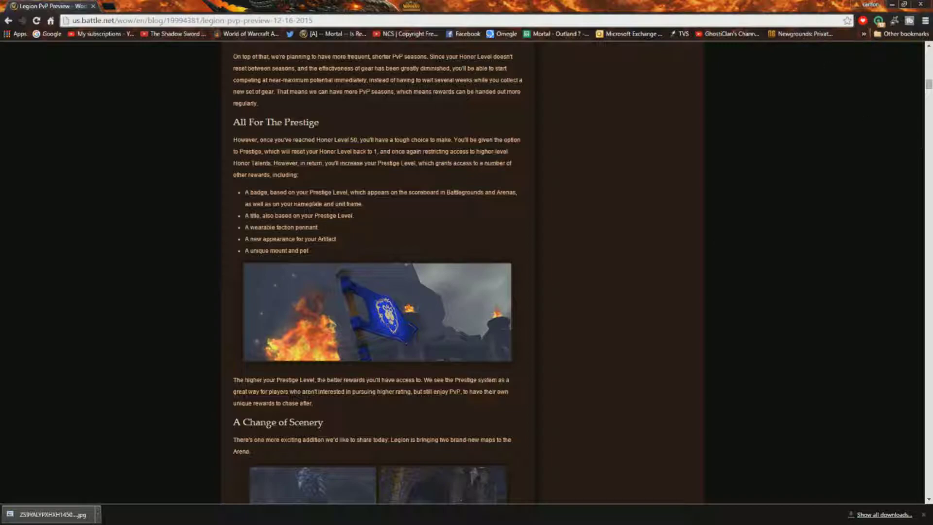
scroll(391, 187, "down", 3)
mouse_move(410, 197)
left_mouse_down()
mouse_move(245, 44)
mouse_move(550, 180)
left_mouse_up()
- Highlight the new arenas paragraph, then enlarge the Black Rook Hold arena image
left_click(514, 178)
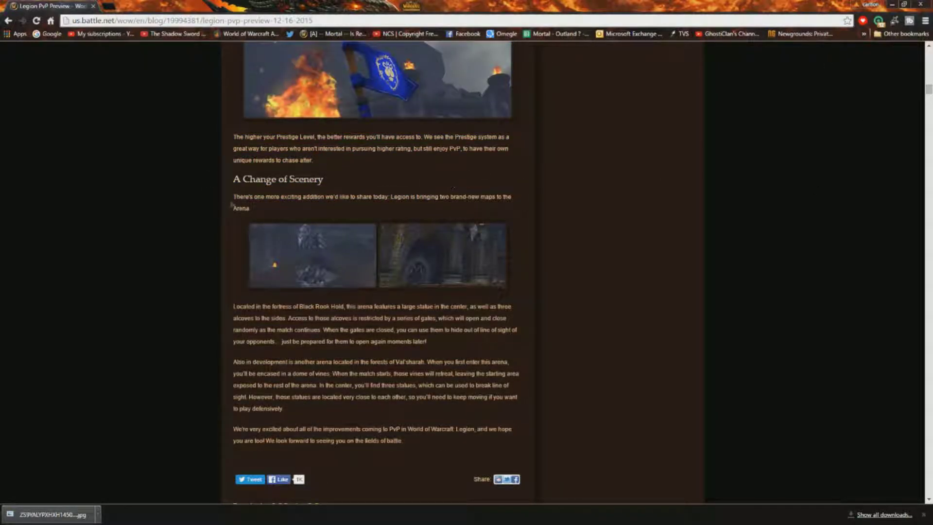
left_click_drag(233, 195, 620, 220)
left_click(319, 265)
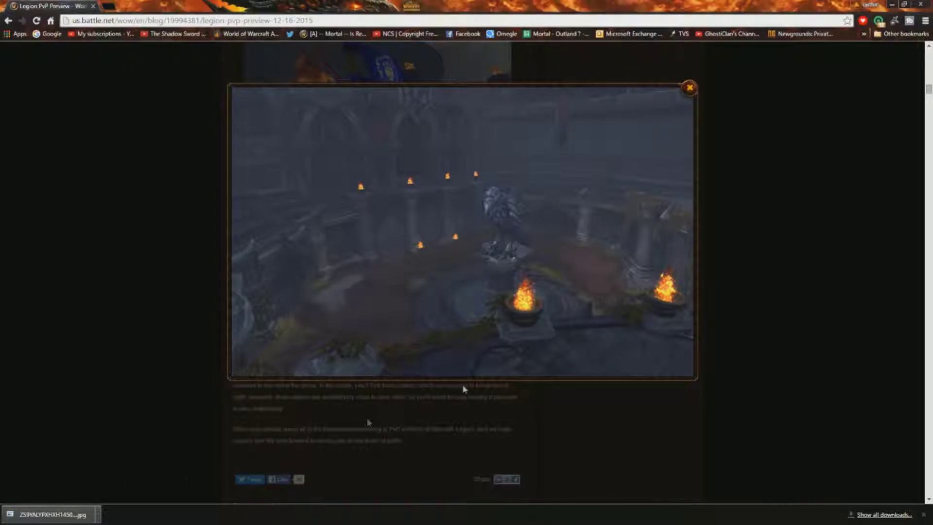
left_click(690, 88)
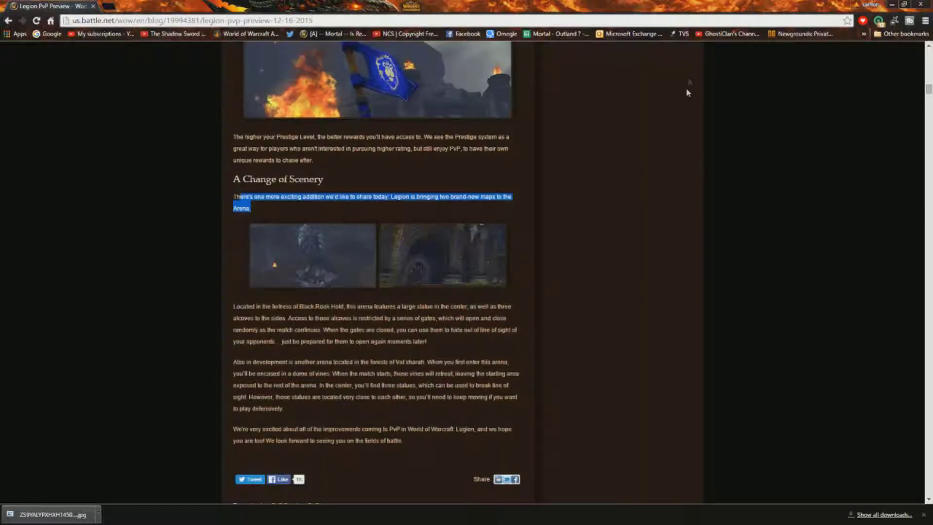
left_click(402, 262)
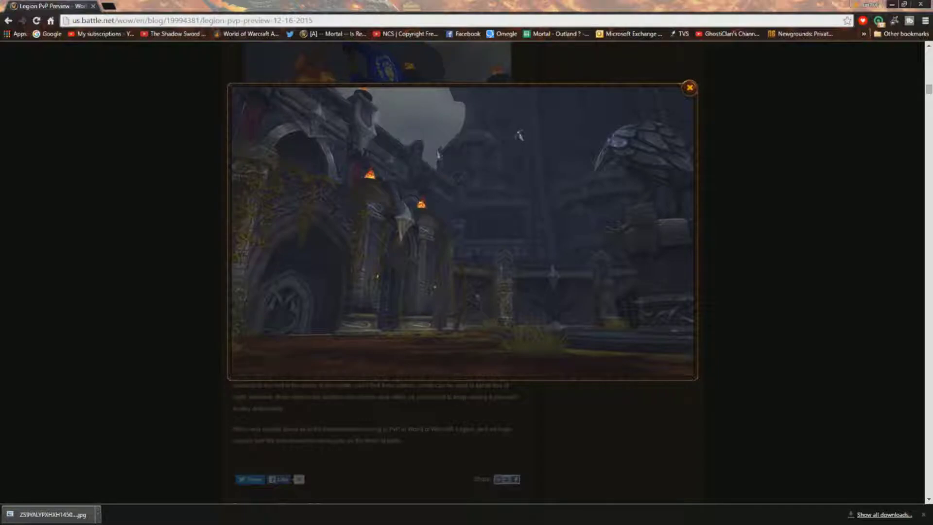
left_click(689, 89)
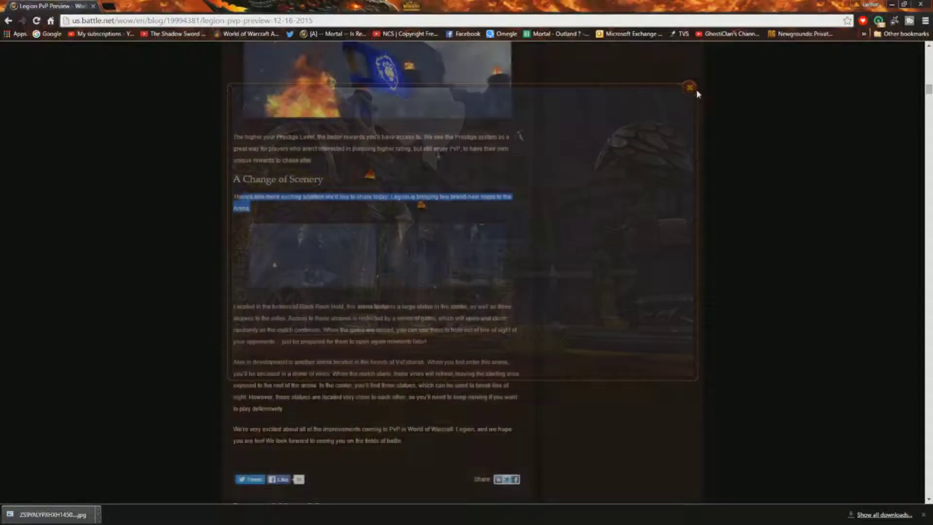
scroll(689, 248, "down", 10)
scroll(690, 246, "up", 8)
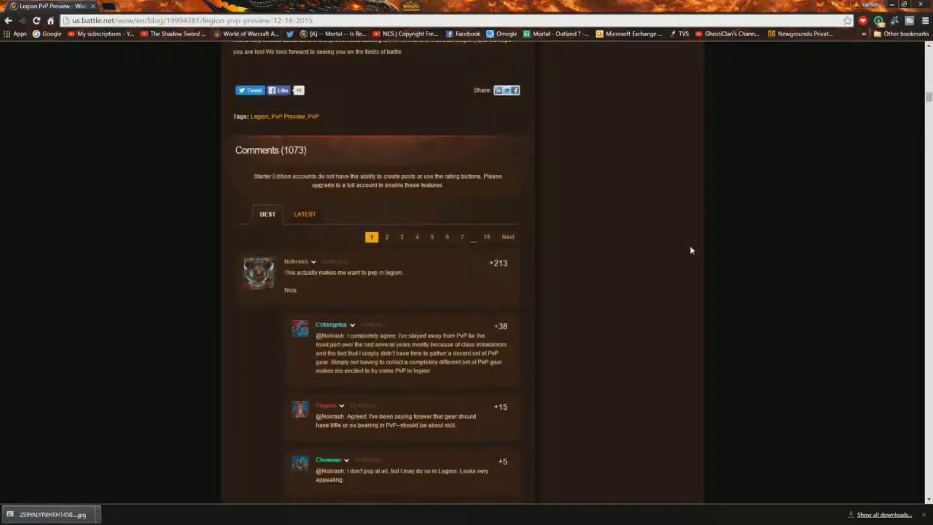
scroll(691, 252, "up", 2)
scroll(691, 251, "up", 4)
scroll(691, 251, "up", 1)
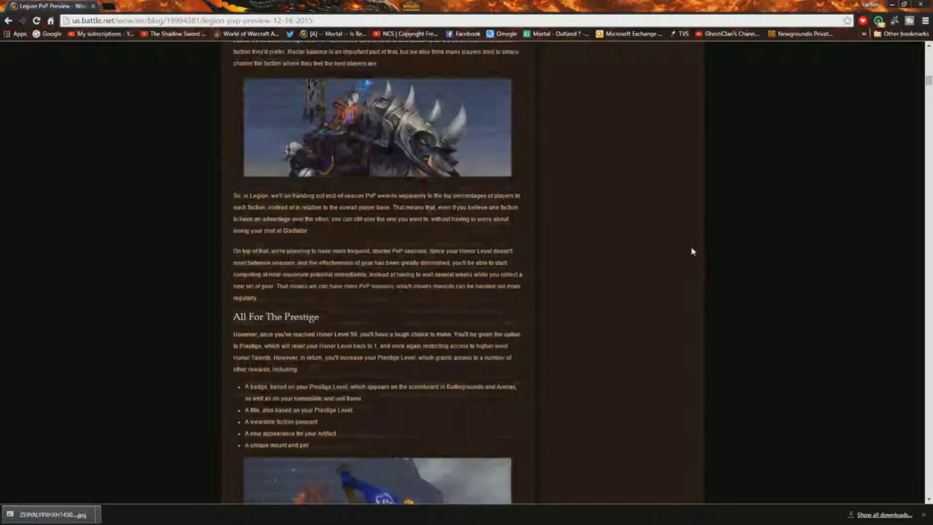
scroll(693, 252, "up", 2)
scroll(694, 253, "down", 1)
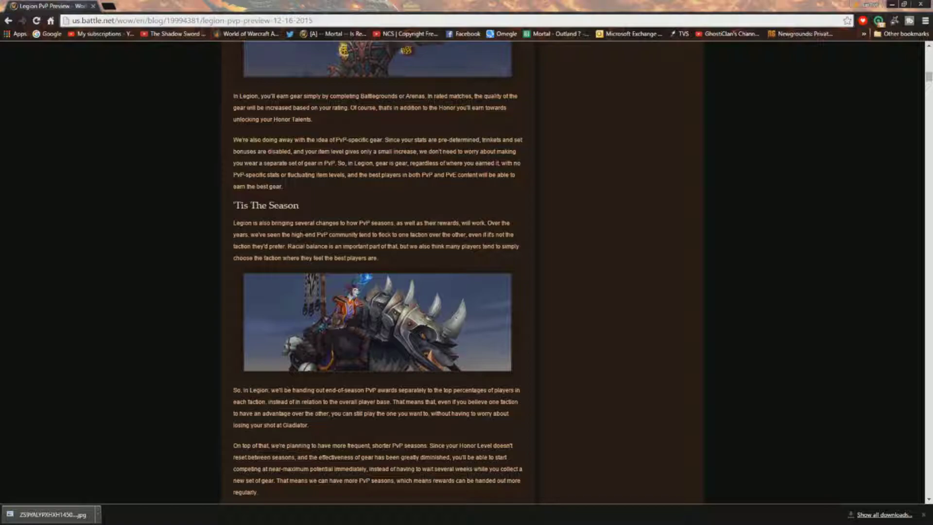
scroll(568, 313, "up", 3)
scroll(571, 315, "up", 5)
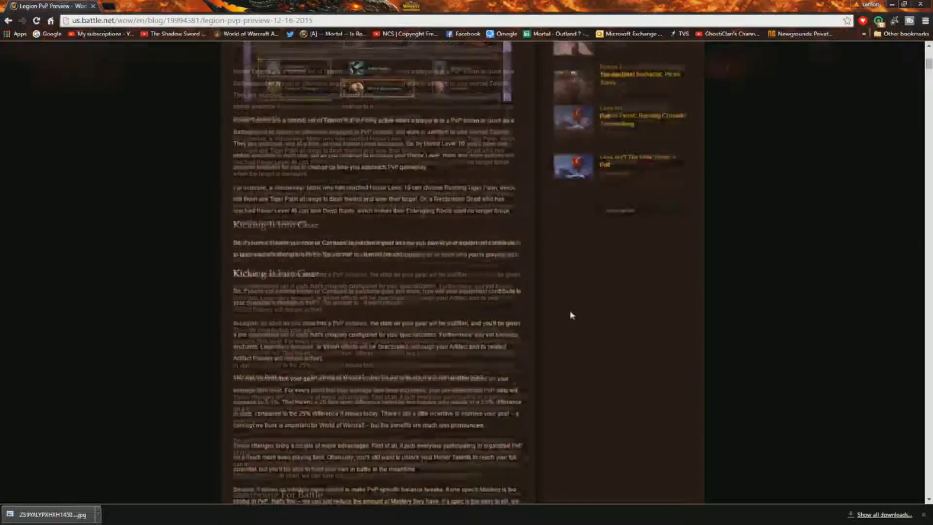
scroll(571, 316, "up", 4)
scroll(570, 315, "up", 2)
scroll(571, 315, "up", 1)
scroll(572, 317, "down", 3)
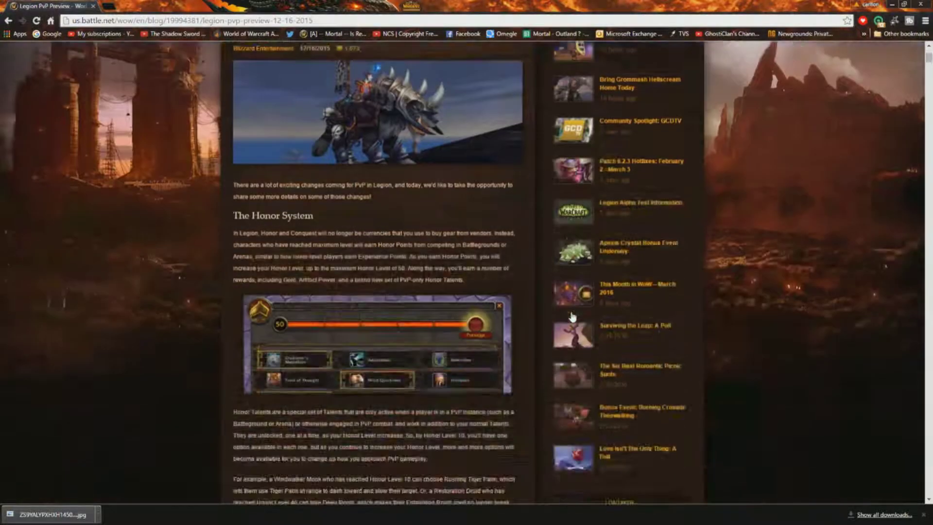
scroll(572, 317, "up", 1)
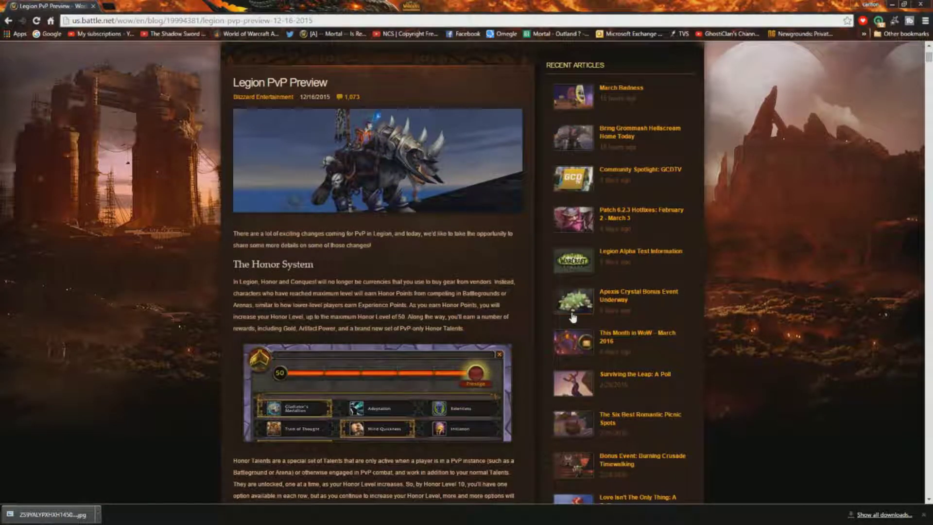